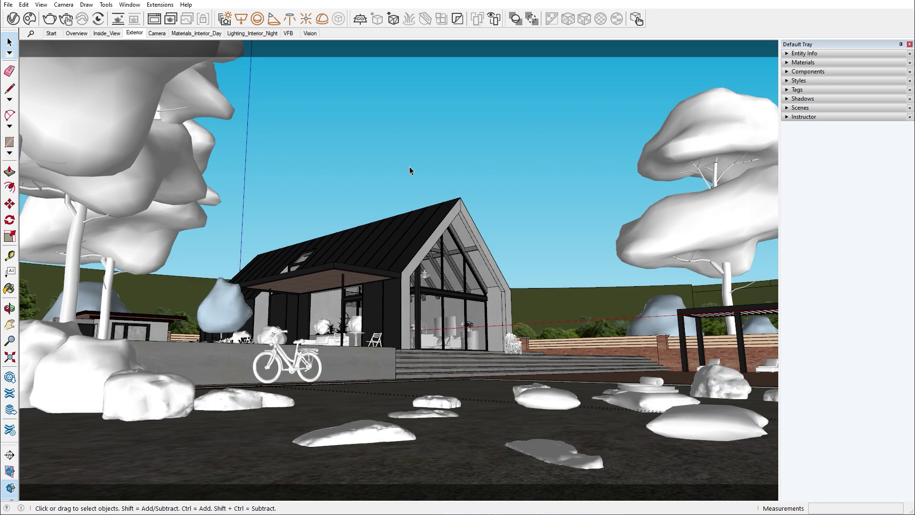
- Load the saved vfbHistory_2022_06_14_15_44_58_580 .vrimg render into the V-Ray Frame Buffer
{"action": "left_click", "coordinate": [158, 20]}
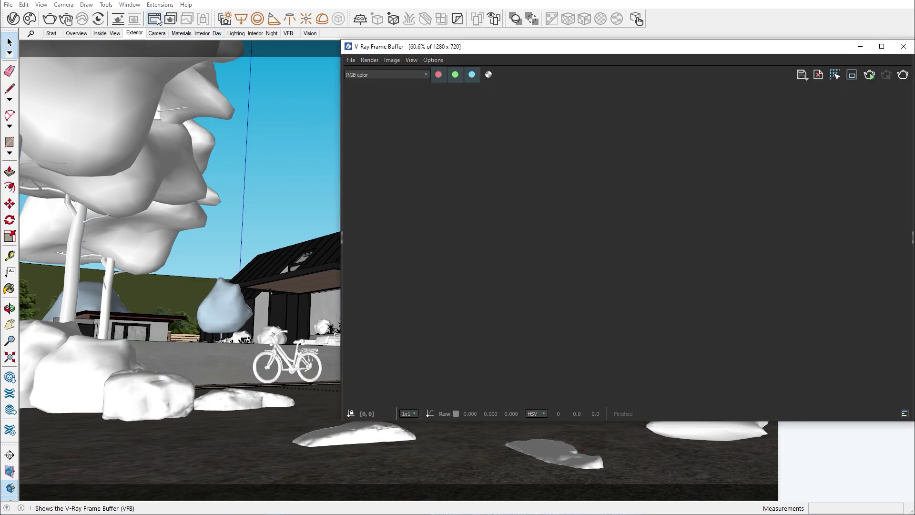
{"action": "left_click", "coordinate": [351, 60]}
{"action": "left_click", "coordinate": [367, 107]}
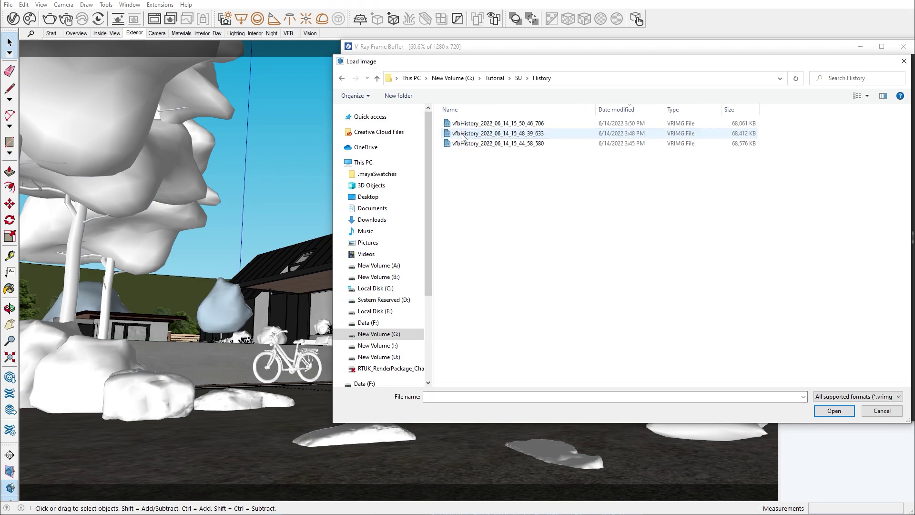
{"action": "left_click", "coordinate": [466, 143]}
{"action": "left_click", "coordinate": [830, 411]}
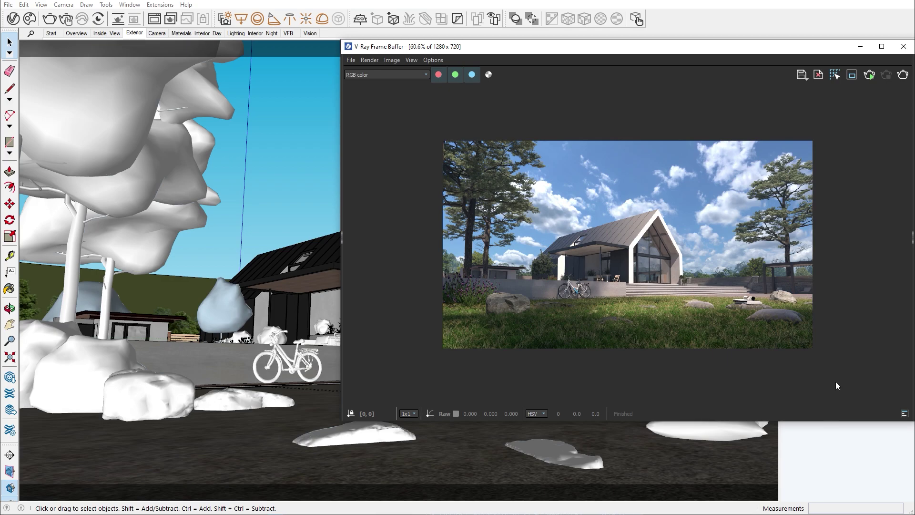
- Show the Layers side panel, checking its Stats and Log views along the way
{"action": "left_click", "coordinate": [912, 238]}
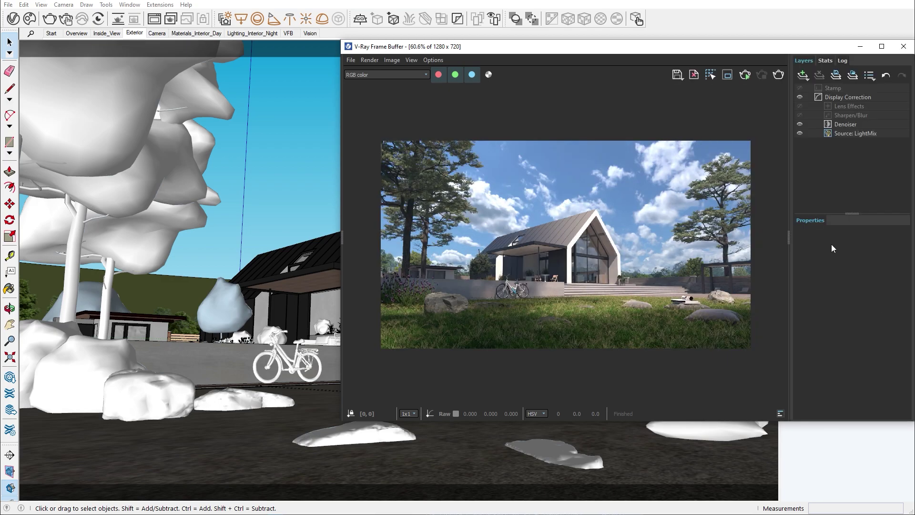
{"action": "left_click", "coordinate": [825, 61]}
{"action": "left_click", "coordinate": [842, 61]}
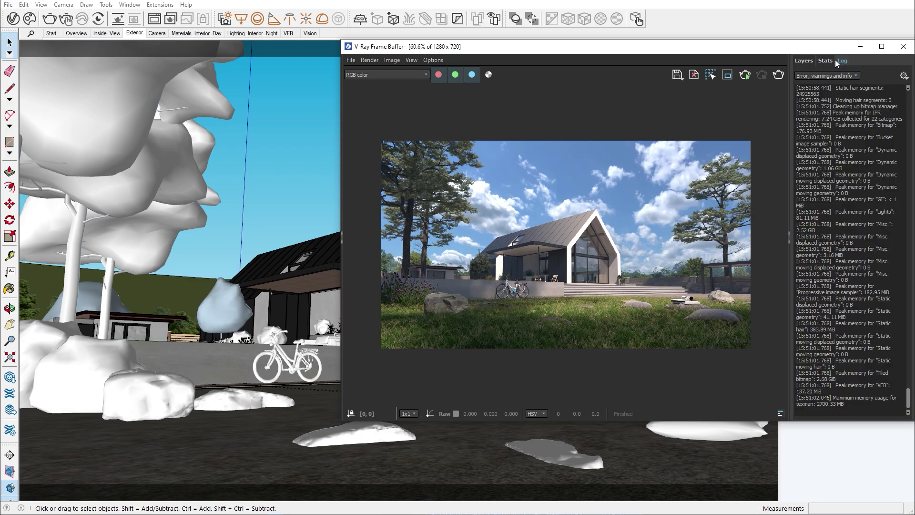
{"action": "left_click", "coordinate": [807, 62]}
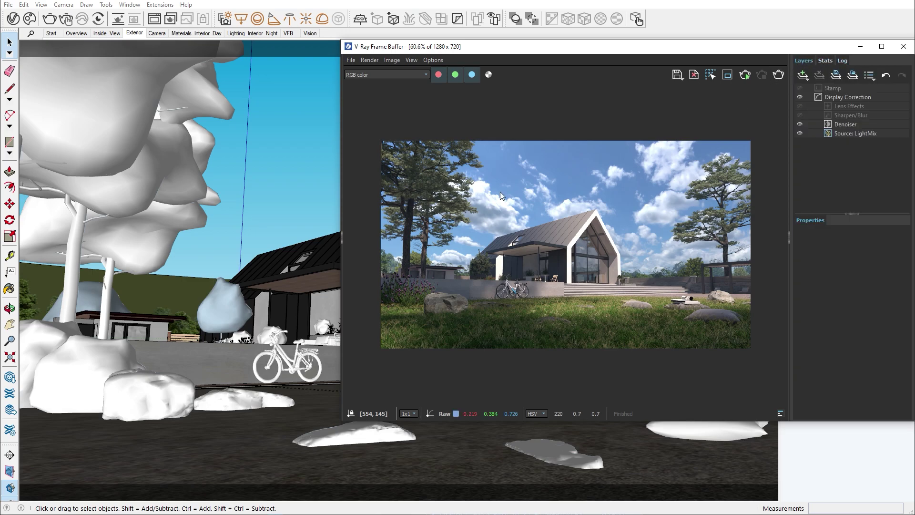
- Set the VFB history folder to G:\Tutorial\SU\History in VFB Settings
{"action": "left_click", "coordinate": [344, 232]}
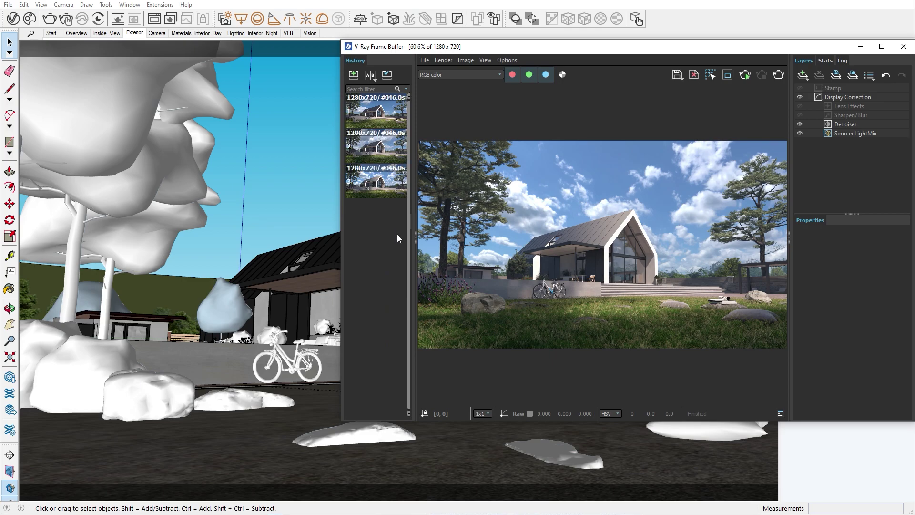
{"action": "left_click", "coordinate": [506, 59]}
{"action": "left_click", "coordinate": [504, 73]}
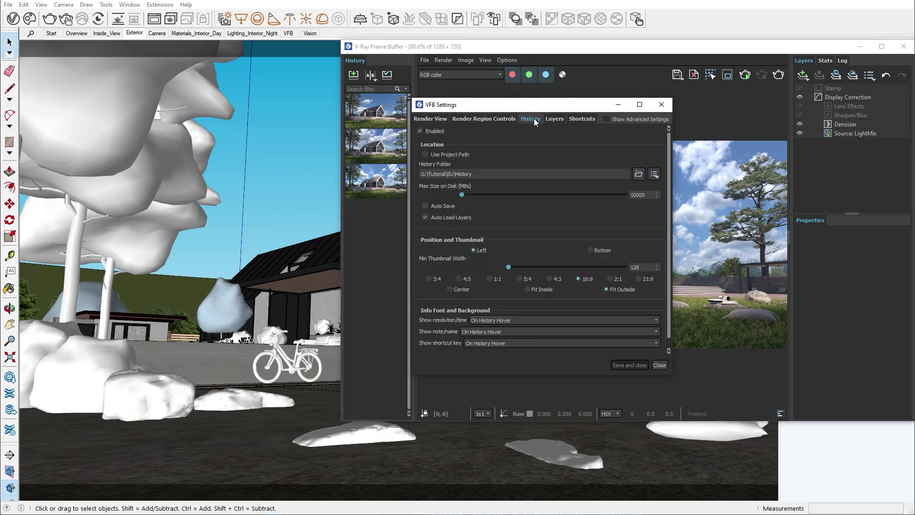
{"action": "left_click", "coordinate": [639, 173]}
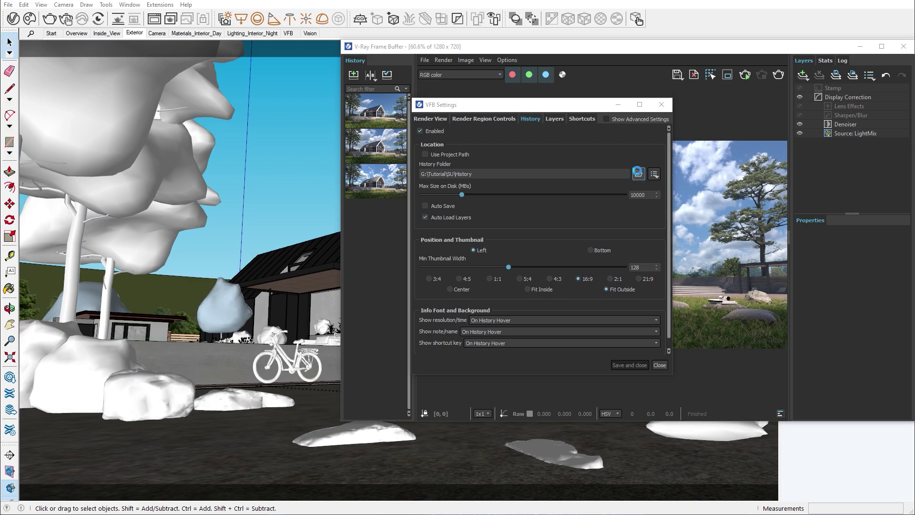
{"action": "double_click", "coordinate": [540, 191]}
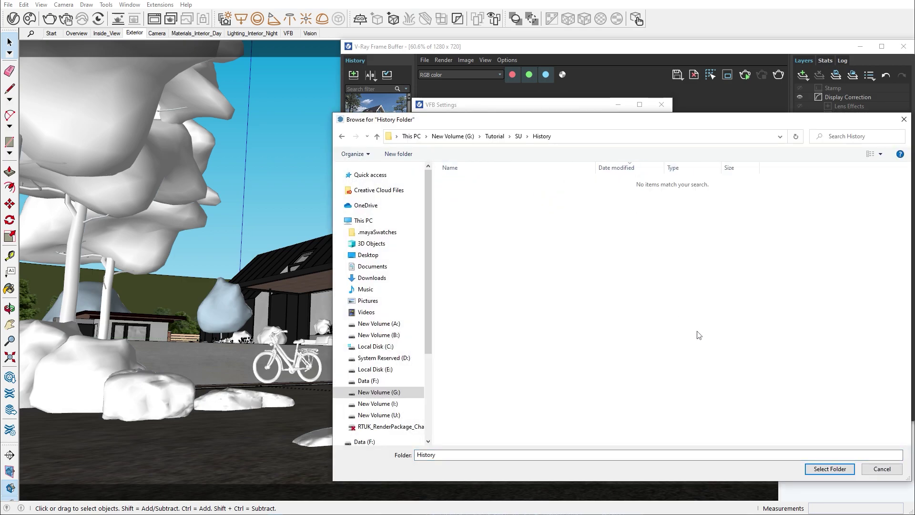
{"action": "left_click", "coordinate": [819, 465]}
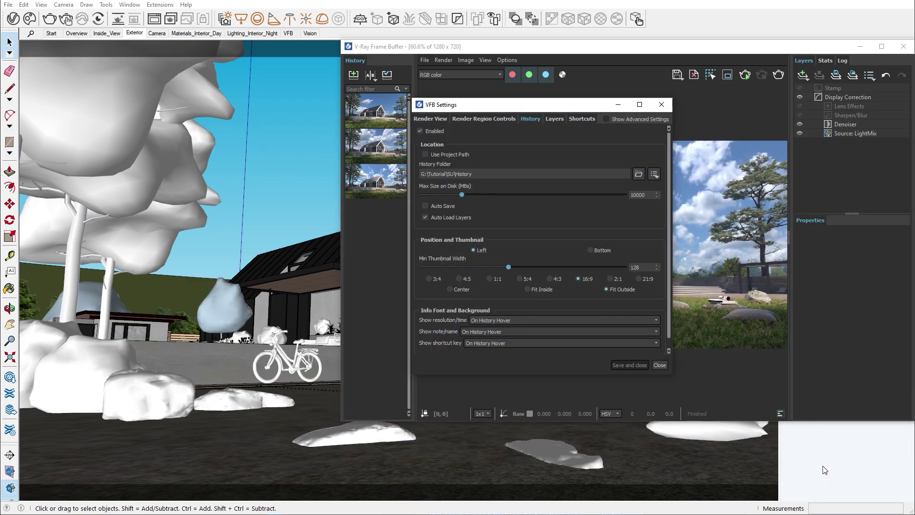
{"action": "left_click", "coordinate": [661, 367]}
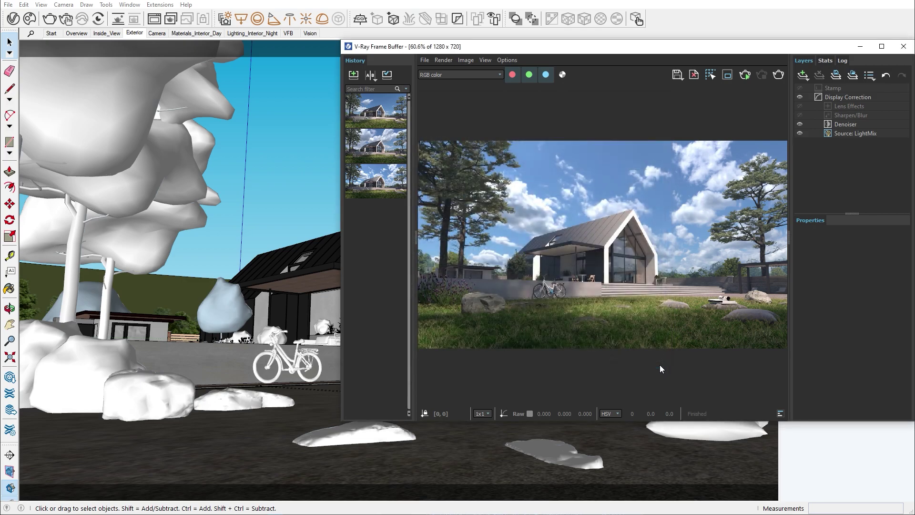
- Preview the three stored history renders in turn, ending on the third
{"action": "double_click", "coordinate": [389, 123]}
{"action": "double_click", "coordinate": [387, 153]}
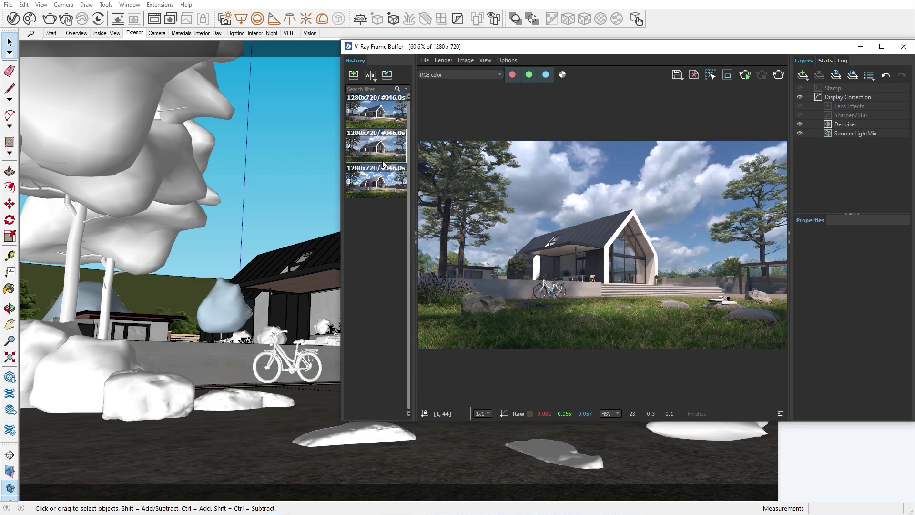
{"action": "double_click", "coordinate": [383, 182]}
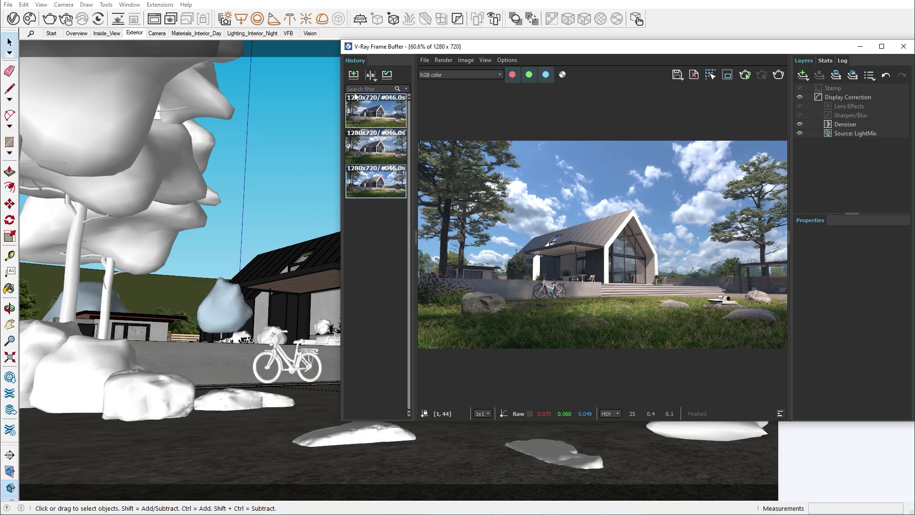
- Save the render to history, then A/B compare it against the second stored render
{"action": "left_click", "coordinate": [353, 75]}
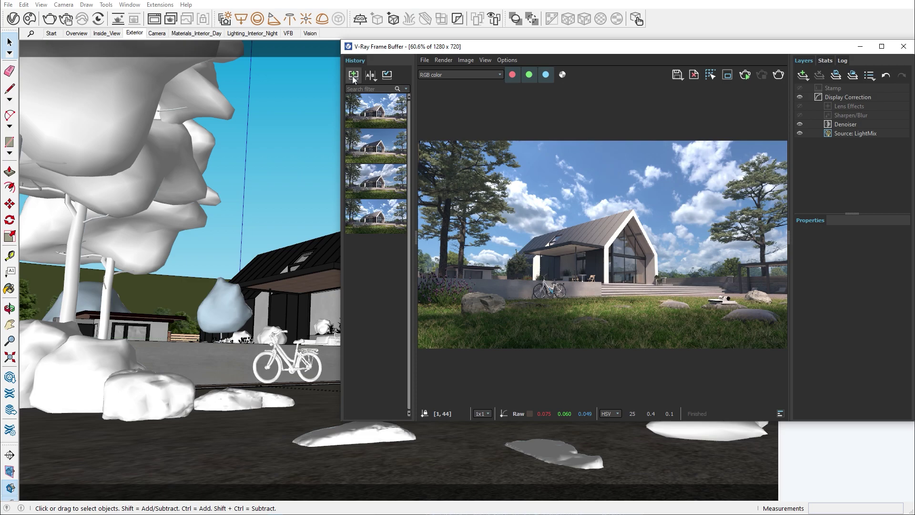
{"action": "left_click", "coordinate": [370, 75]}
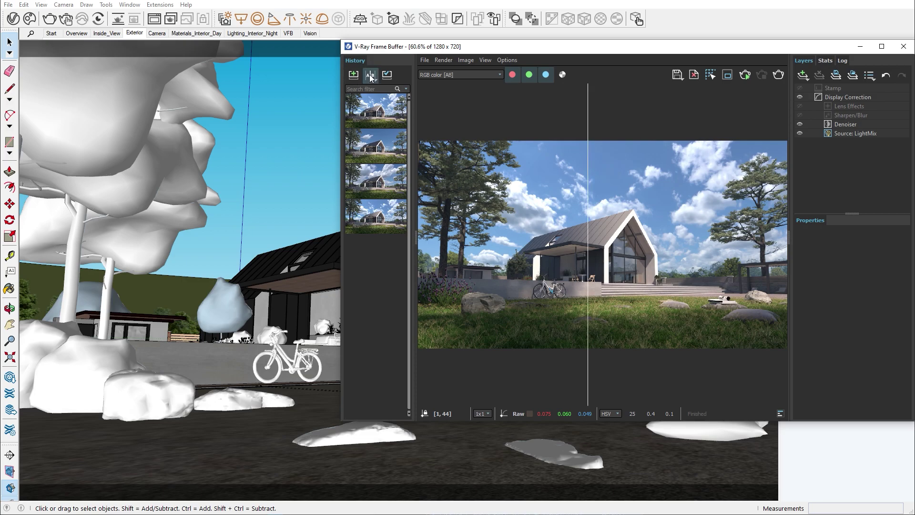
{"action": "left_click", "coordinate": [391, 147]}
{"action": "left_click_drag", "start_coordinate": [588, 246], "coordinate": [593, 286]}
{"action": "left_click", "coordinate": [371, 75]}
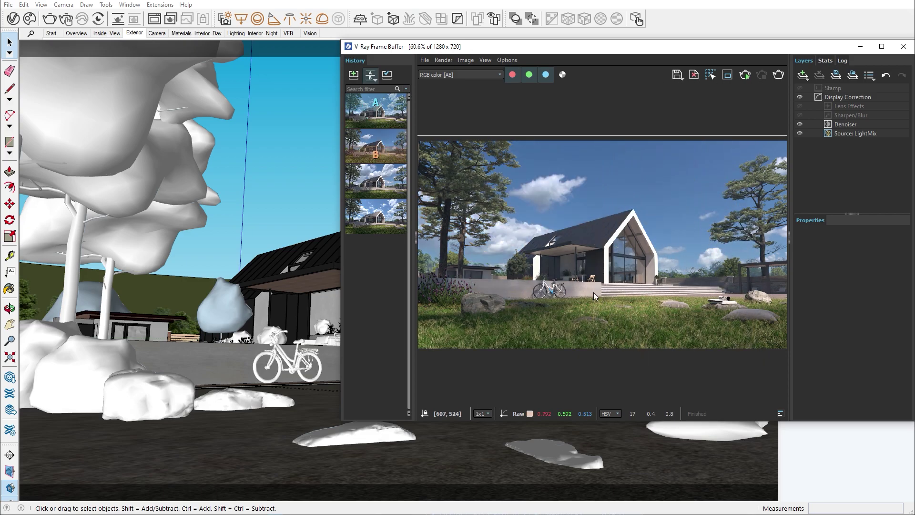
{"action": "left_click_drag", "start_coordinate": [566, 137], "coordinate": [580, 250]}
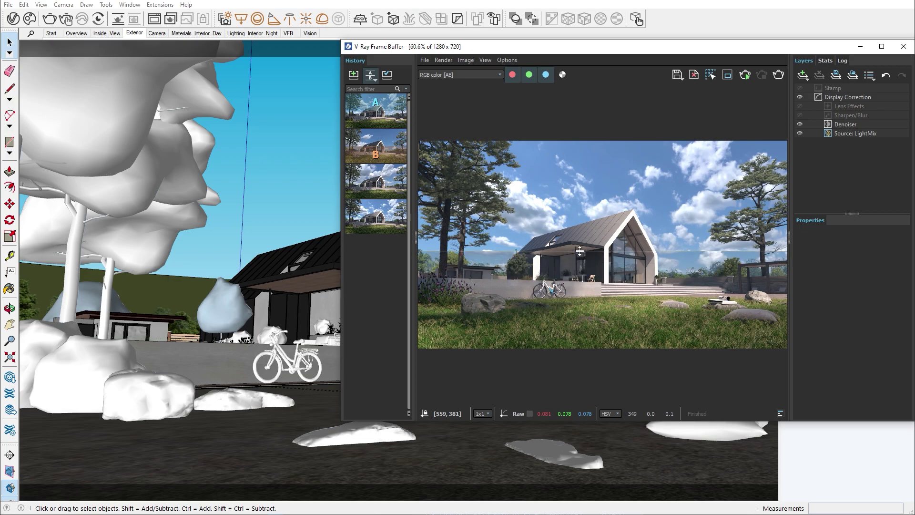
{"action": "left_click", "coordinate": [370, 76]}
- Review the VFB shortcut settings, then enlarge the frame buffer window
{"action": "left_click", "coordinate": [507, 60]}
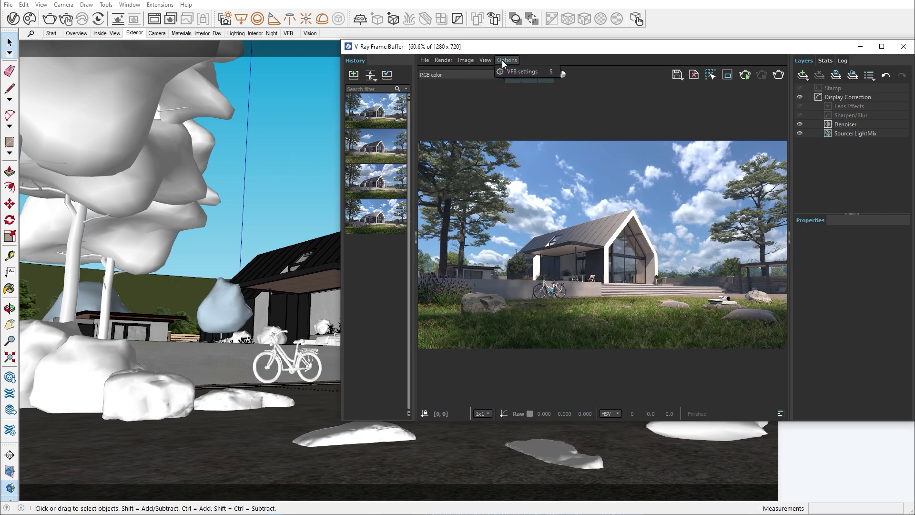
{"action": "left_click", "coordinate": [513, 74]}
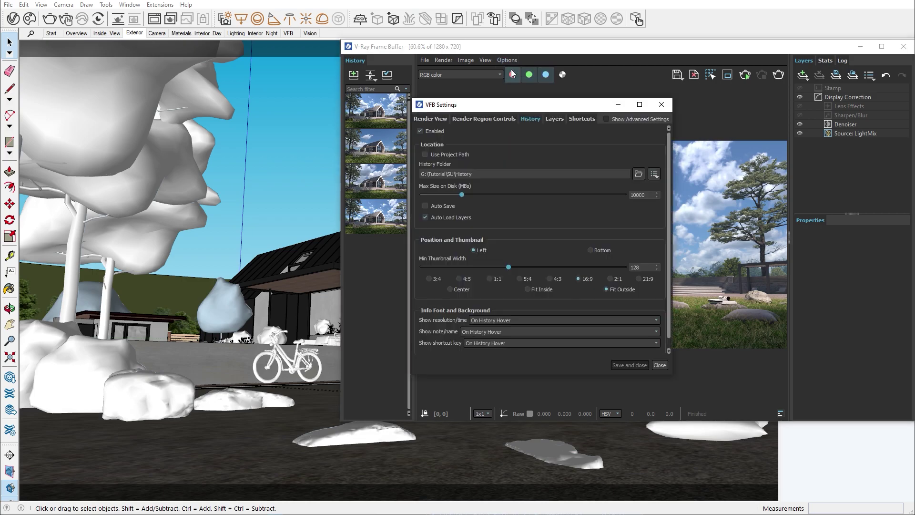
{"action": "left_click", "coordinate": [582, 119]}
{"action": "left_click", "coordinate": [659, 365]}
{"action": "left_click_drag", "start_coordinate": [342, 420], "coordinate": [195, 502]}
- Render the house afresh, briefly restricting it to a terrace region while inspecting details
{"action": "key", "text": "f"}
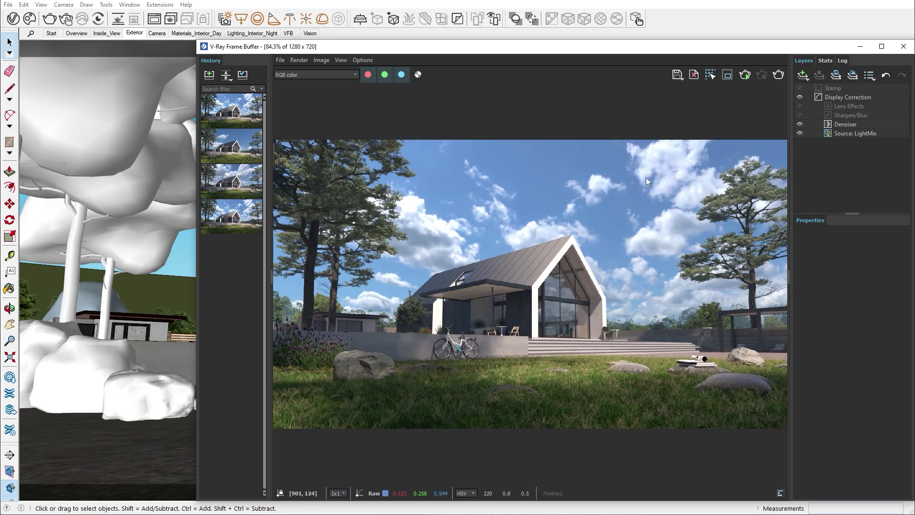
{"action": "left_click", "coordinate": [744, 76]}
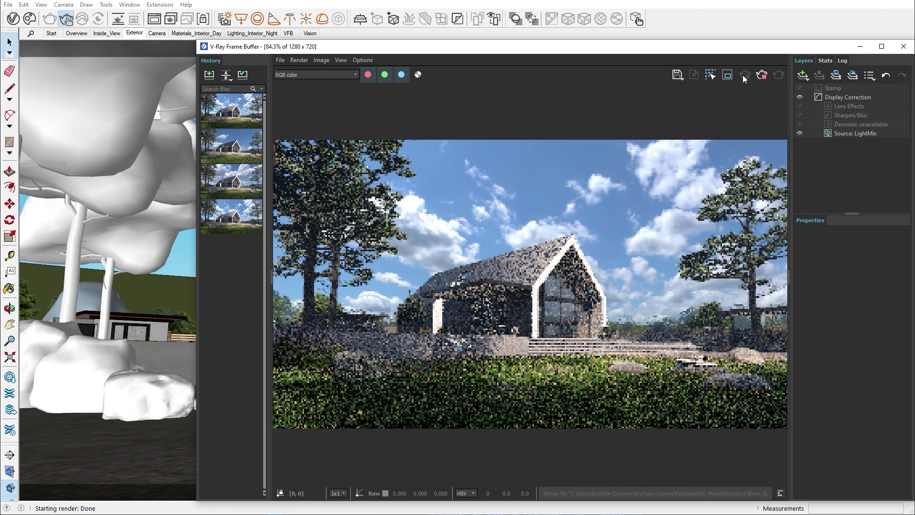
{"action": "scroll", "coordinate": [489, 321], "scroll_direction": "up", "scroll_amount": 2}
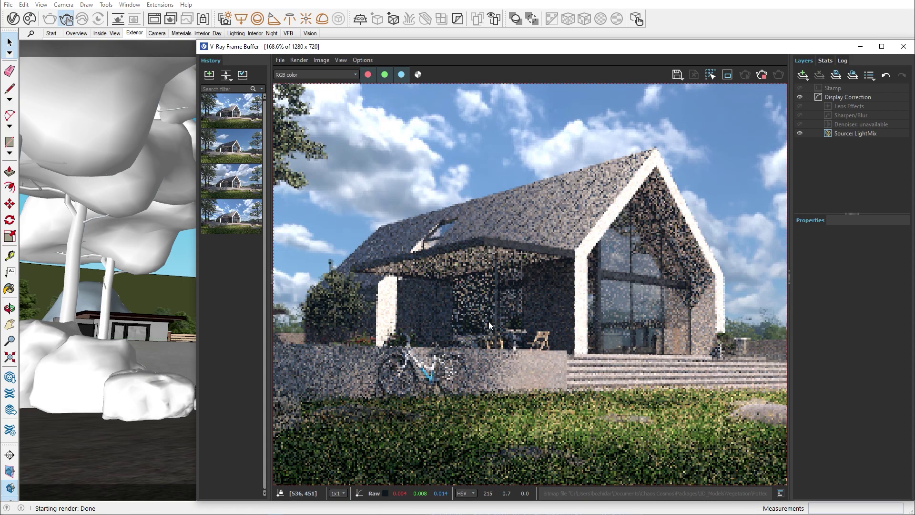
{"action": "left_click", "coordinate": [727, 75]}
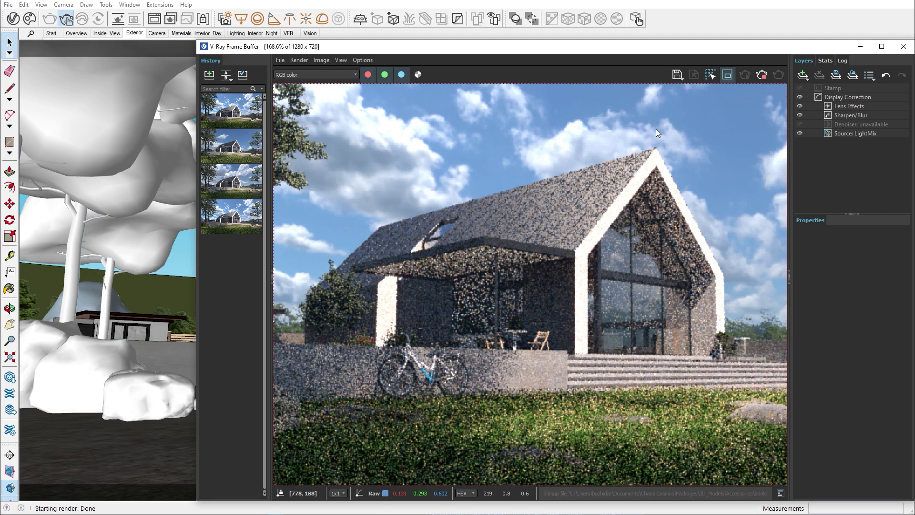
{"action": "left_click_drag", "start_coordinate": [560, 222], "coordinate": [427, 375]}
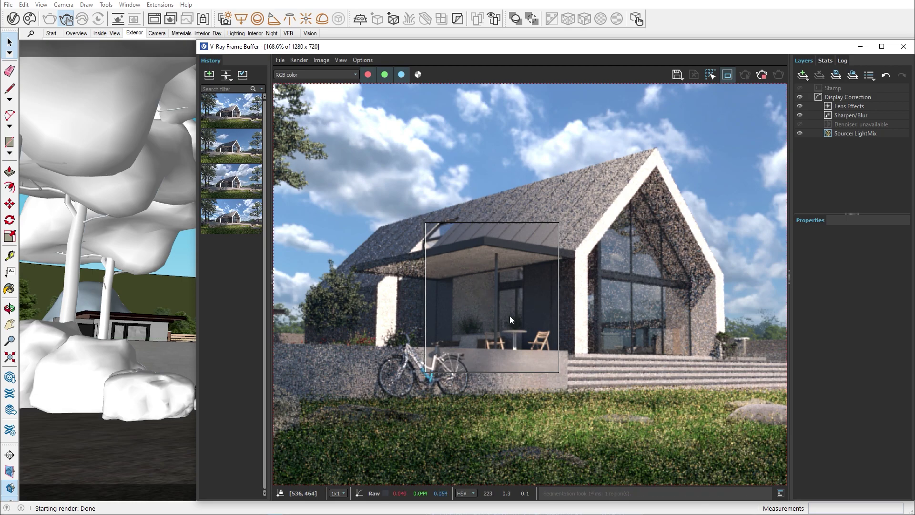
{"action": "left_click", "coordinate": [728, 77]}
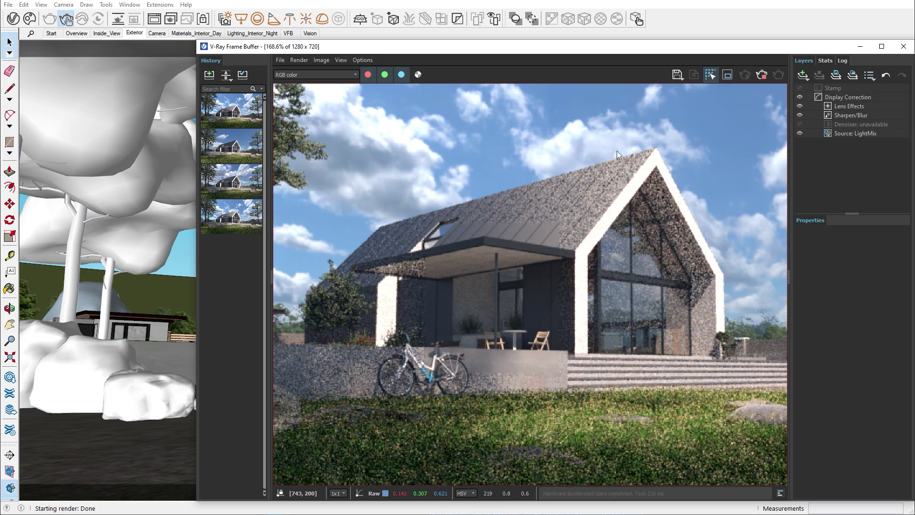
{"action": "middle_click_drag", "start_coordinate": [342, 366], "coordinate": [512, 342]}
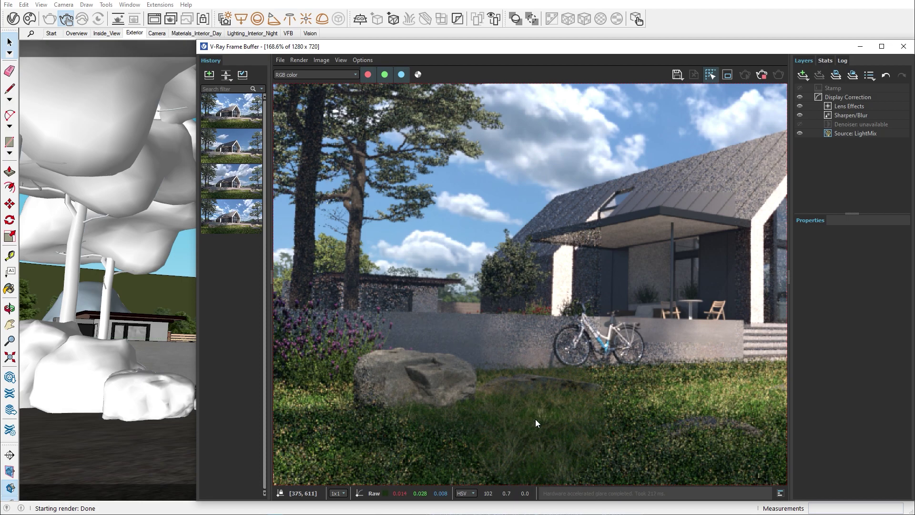
{"action": "scroll", "coordinate": [536, 419], "scroll_direction": "down", "scroll_amount": 3}
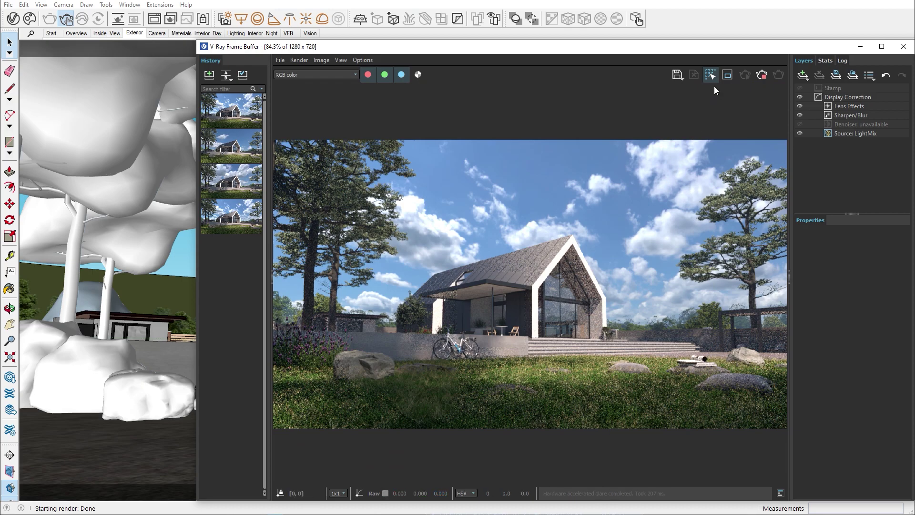
- Stop the render so the denoised image is kept as a fifth history entry
{"action": "left_click", "coordinate": [761, 76]}
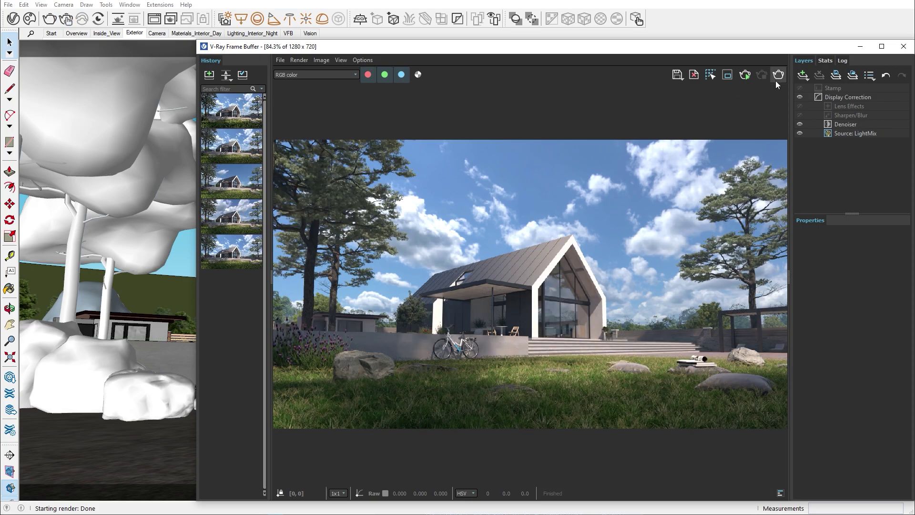
{"action": "left_click", "coordinate": [805, 74]}
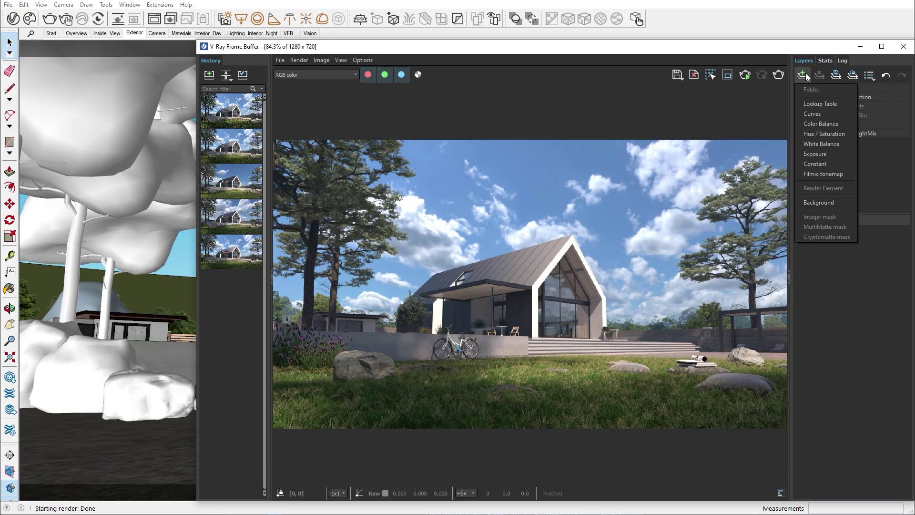
- Add a Filmic tonemap layer and try its Linear, Hejl-Dawson, AMPAS and Hable types
{"action": "left_click", "coordinate": [817, 175]}
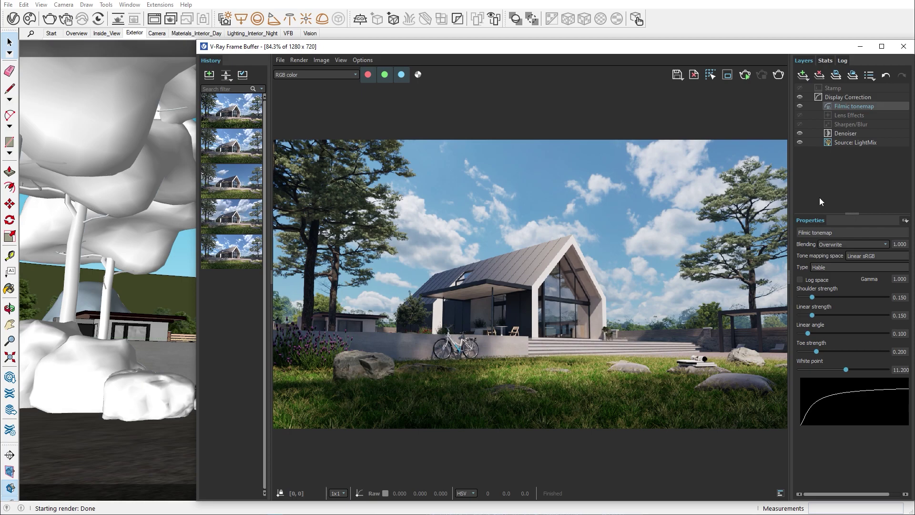
{"action": "left_click", "coordinate": [836, 268]}
{"action": "left_click", "coordinate": [836, 275]}
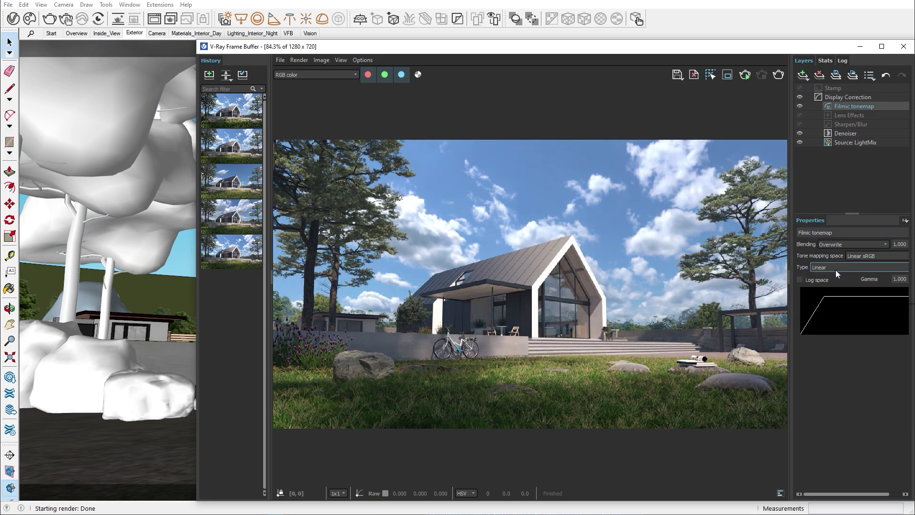
{"action": "left_click", "coordinate": [836, 270]}
{"action": "left_click", "coordinate": [836, 281]}
{"action": "left_click", "coordinate": [837, 270]}
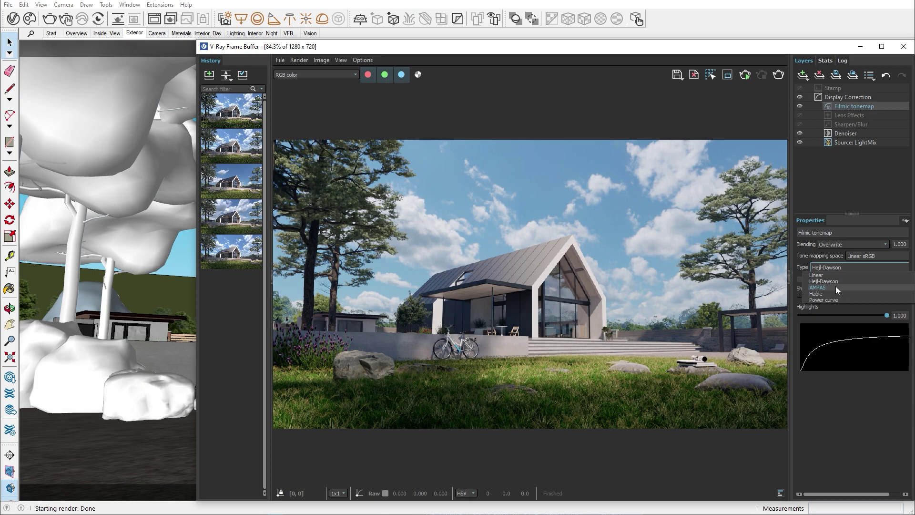
{"action": "left_click", "coordinate": [837, 287]}
{"action": "left_click", "coordinate": [836, 268]}
{"action": "left_click", "coordinate": [837, 293]}
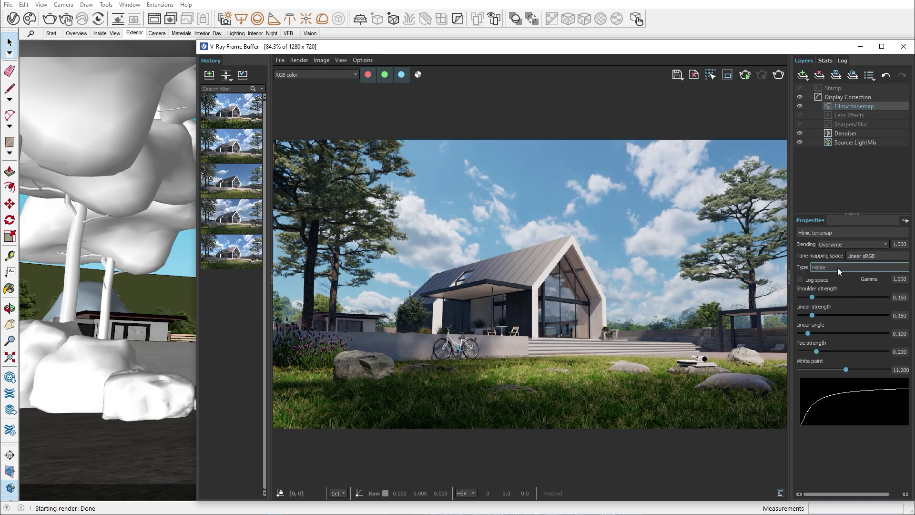
- Try Power curve, then settle on Hejl-Dawson with shadows 0.283 and highlights 0.288
{"action": "left_click", "coordinate": [837, 268]}
{"action": "left_click", "coordinate": [837, 298]}
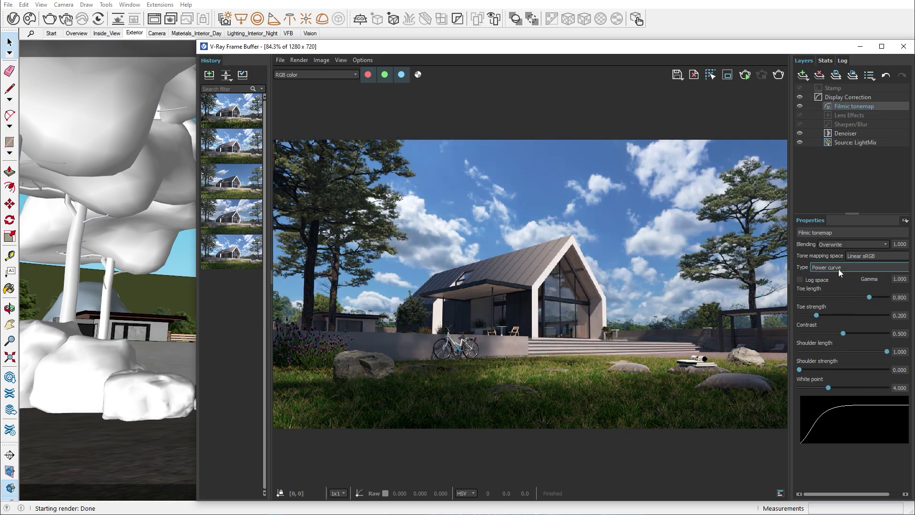
{"action": "left_click", "coordinate": [839, 268]}
{"action": "left_click", "coordinate": [839, 280]}
{"action": "left_click_drag", "start_coordinate": [848, 297], "coordinate": [824, 297]}
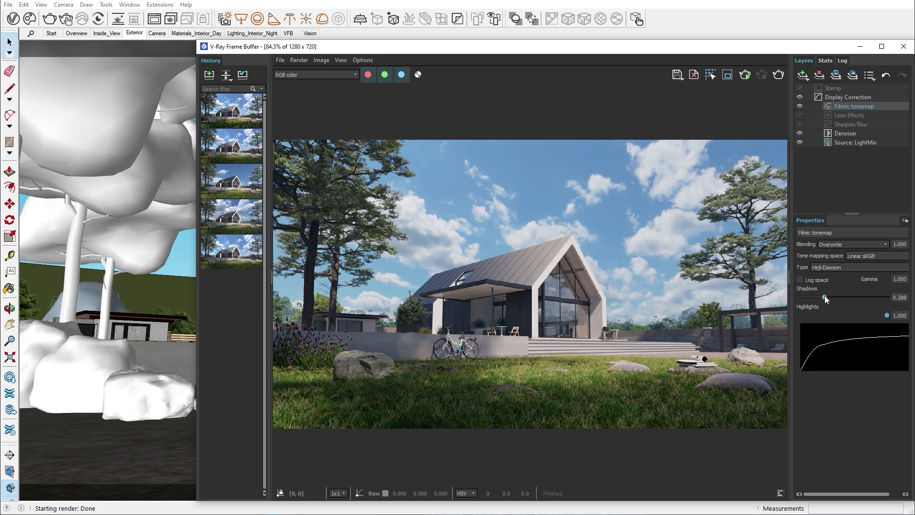
{"action": "left_click_drag", "start_coordinate": [888, 317], "coordinate": [825, 315]}
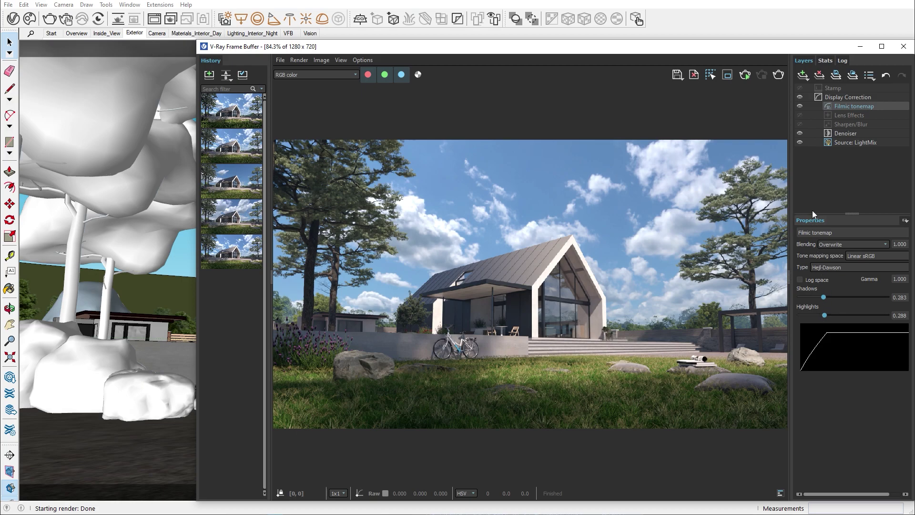
{"action": "left_click", "coordinate": [802, 76]}
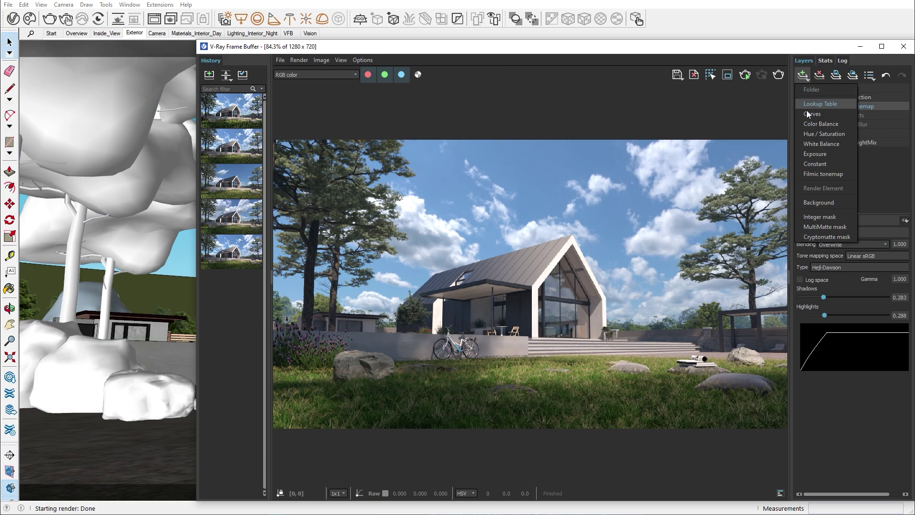
- Add Exposure 0.329 with highlight burn 0.789, then a Curves layer lifting the master curve
{"action": "left_click", "coordinate": [819, 155]}
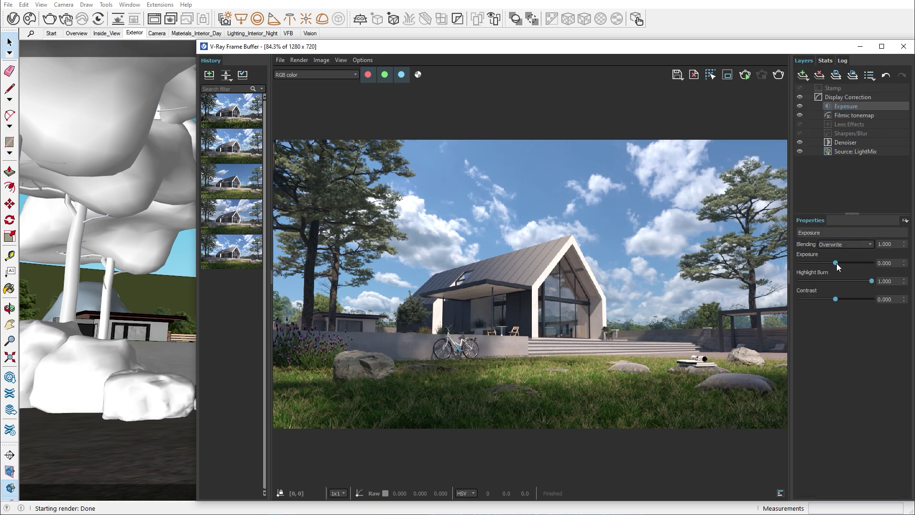
{"action": "mouse_move", "coordinate": [836, 263]}
{"action": "left_mouse_down"}
{"action": "mouse_move", "coordinate": [865, 281]}
{"action": "mouse_move", "coordinate": [856, 281]}
{"action": "left_mouse_up"}
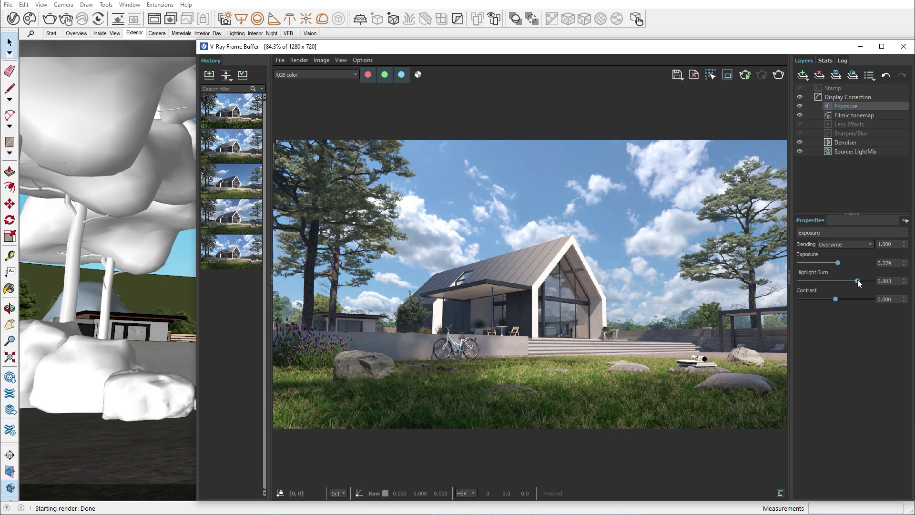
{"action": "left_click", "coordinate": [803, 75]}
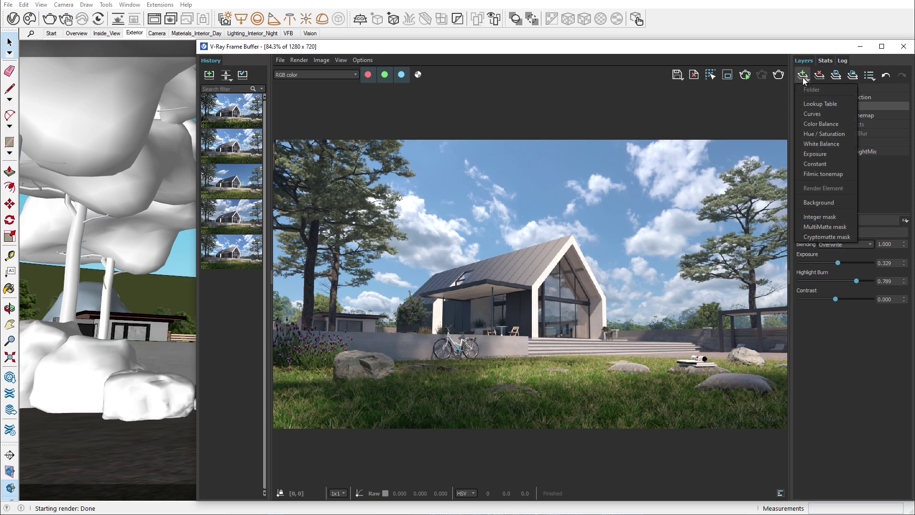
{"action": "left_click", "coordinate": [813, 116]}
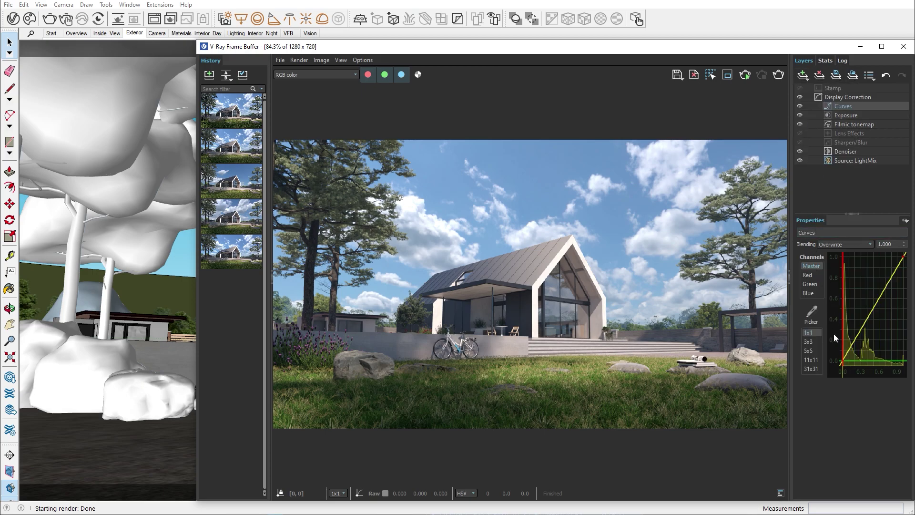
{"action": "left_click", "coordinate": [859, 331]}
{"action": "left_click_drag", "start_coordinate": [859, 330], "coordinate": [872, 293]}
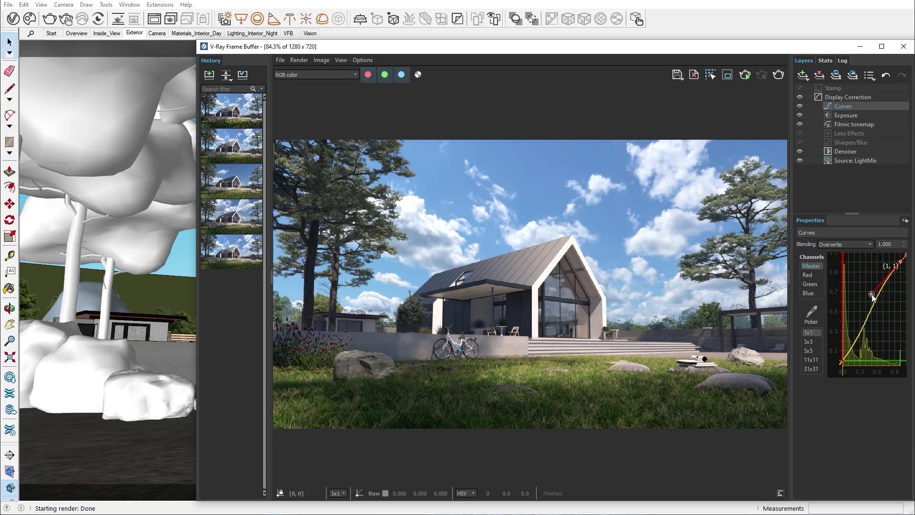
- Add a Hue / Saturation layer at saturation 0.250, toggling it off and on to compare
{"action": "left_click", "coordinate": [804, 75]}
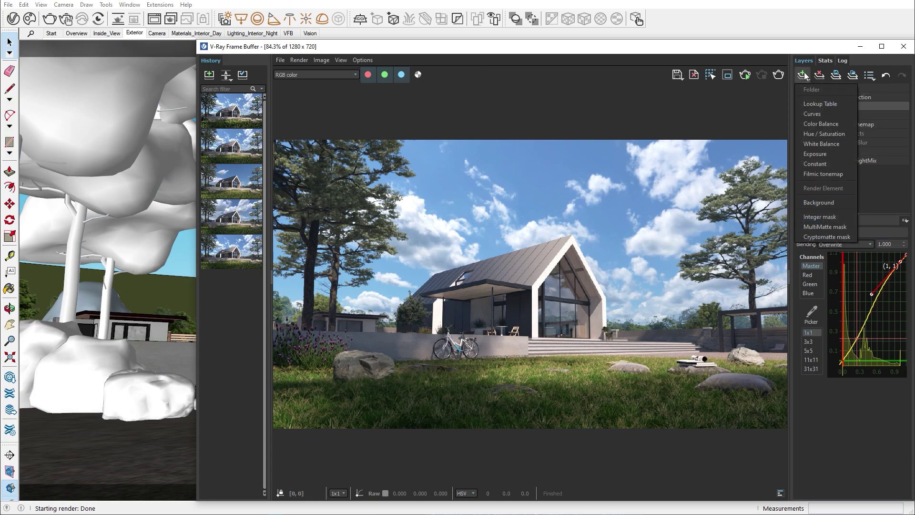
{"action": "left_click", "coordinate": [822, 134]}
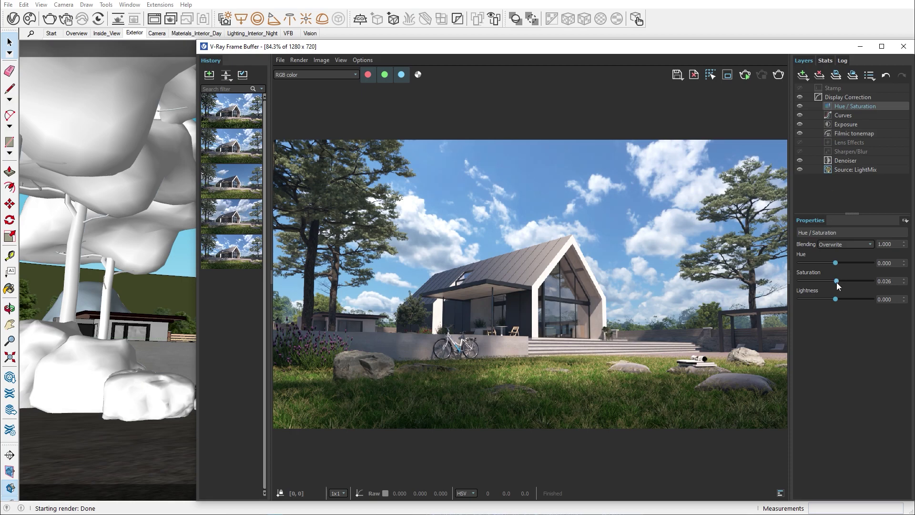
{"action": "left_click_drag", "start_coordinate": [837, 282], "coordinate": [845, 282]}
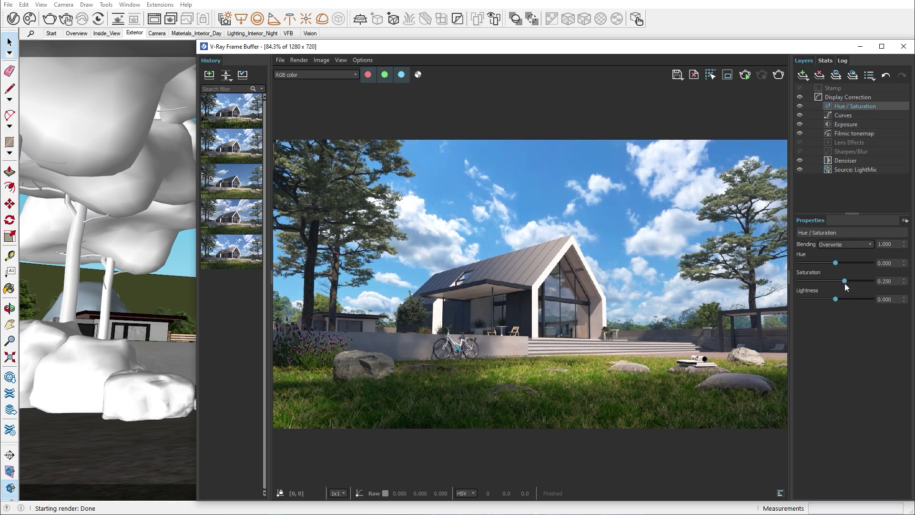
{"action": "left_click", "coordinate": [800, 106]}
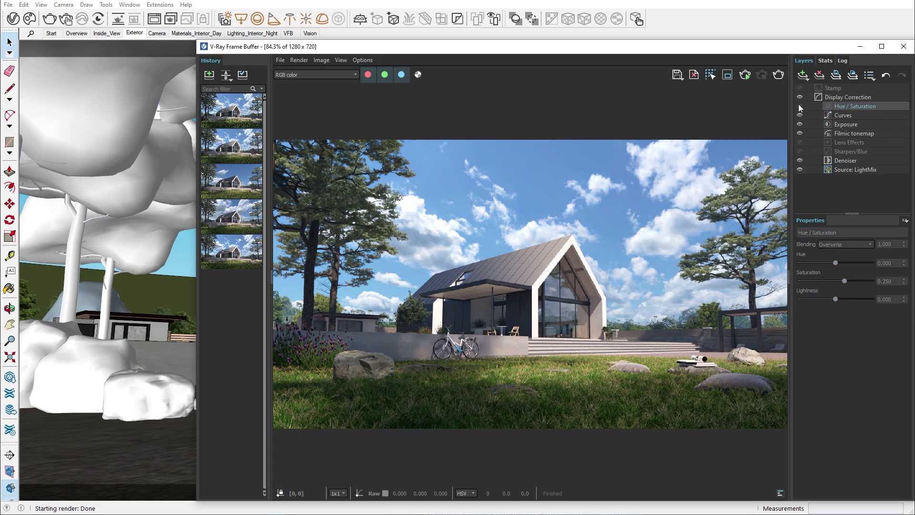
{"action": "left_click", "coordinate": [799, 106]}
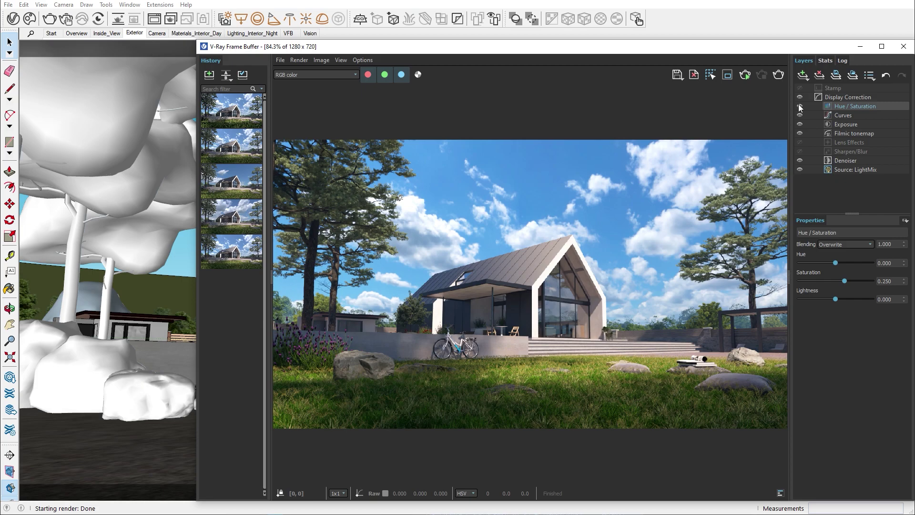
- Add a White Balance layer with temperature about 5763
{"action": "left_click", "coordinate": [801, 76]}
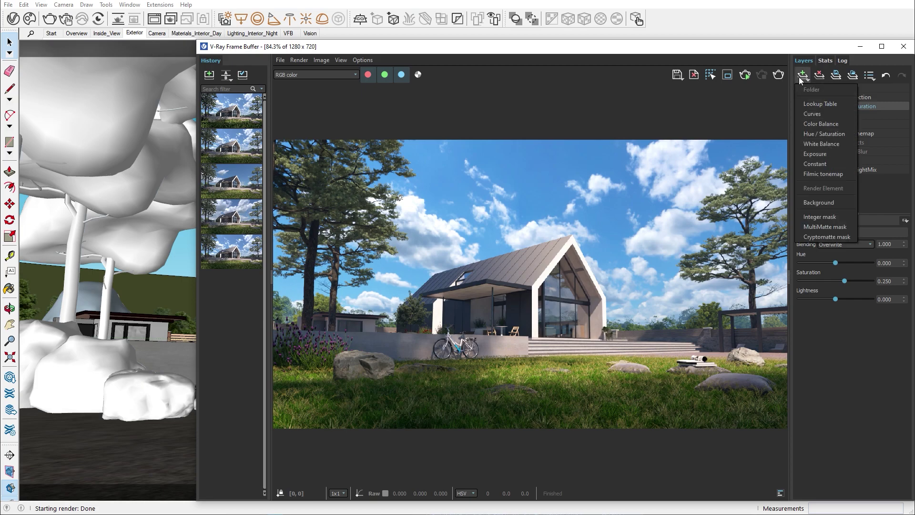
{"action": "left_click", "coordinate": [818, 144]}
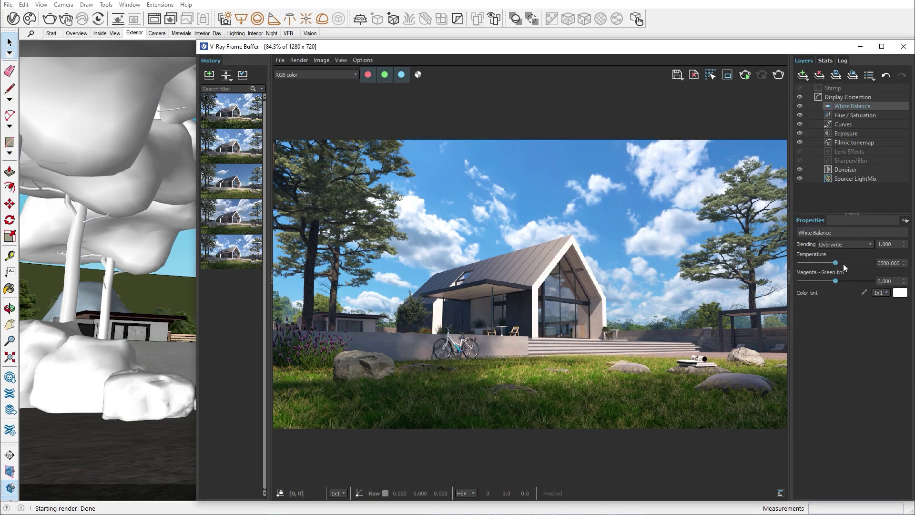
{"action": "mouse_move", "coordinate": [824, 264]}
{"action": "left_mouse_down"}
{"action": "mouse_move", "coordinate": [850, 266]}
{"action": "mouse_move", "coordinate": [828, 264]}
{"action": "left_mouse_up"}
- Add a Color Balance layer shifting midtones to -0.145, -0.105 and -0.145
{"action": "left_click", "coordinate": [801, 75]}
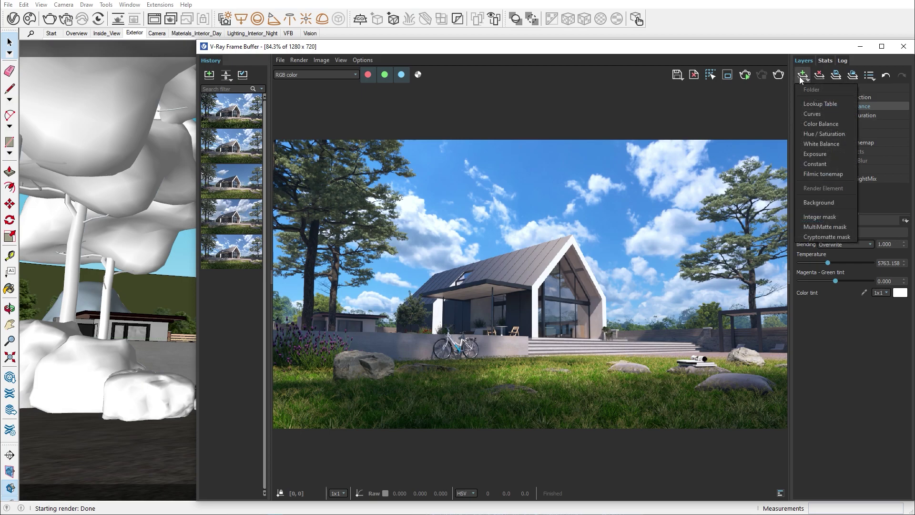
{"action": "left_click", "coordinate": [819, 122]}
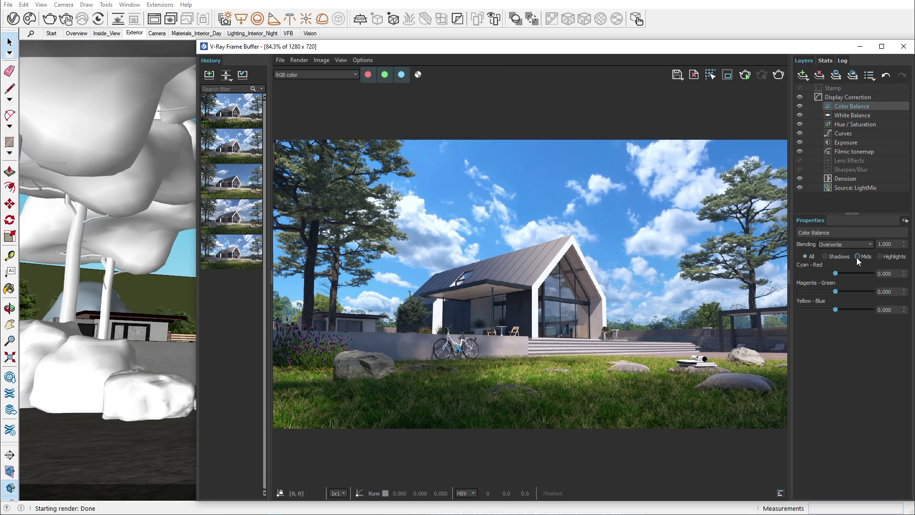
{"action": "left_click_drag", "start_coordinate": [836, 273], "coordinate": [831, 316]}
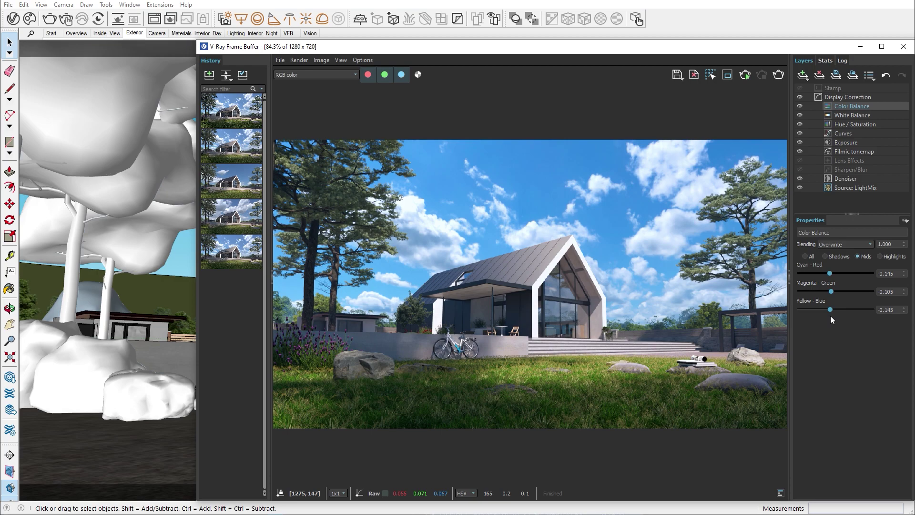
- Show the Save image dropdown listing the channel-saving options
{"action": "left_click", "coordinate": [681, 76]}
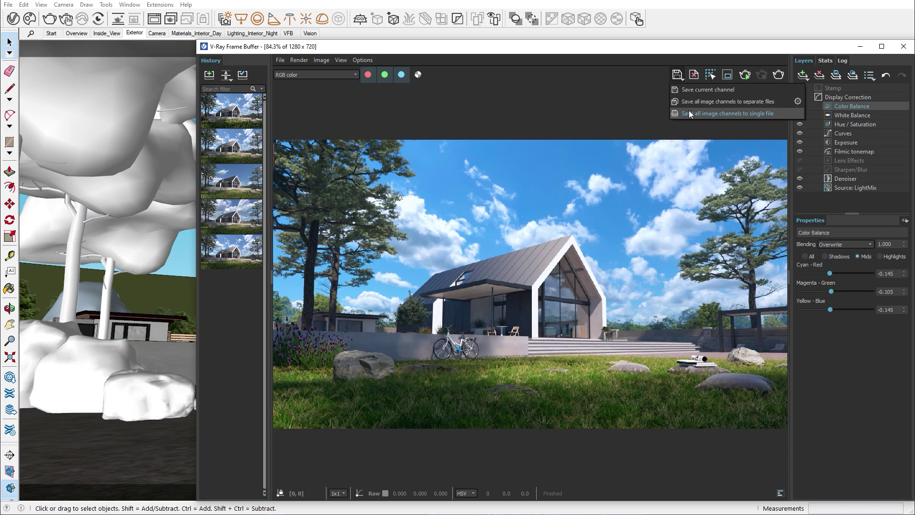
- Save the corrected render to history, compare it against uncorrected entry 3, then reload entry 1
{"action": "left_click", "coordinate": [693, 142]}
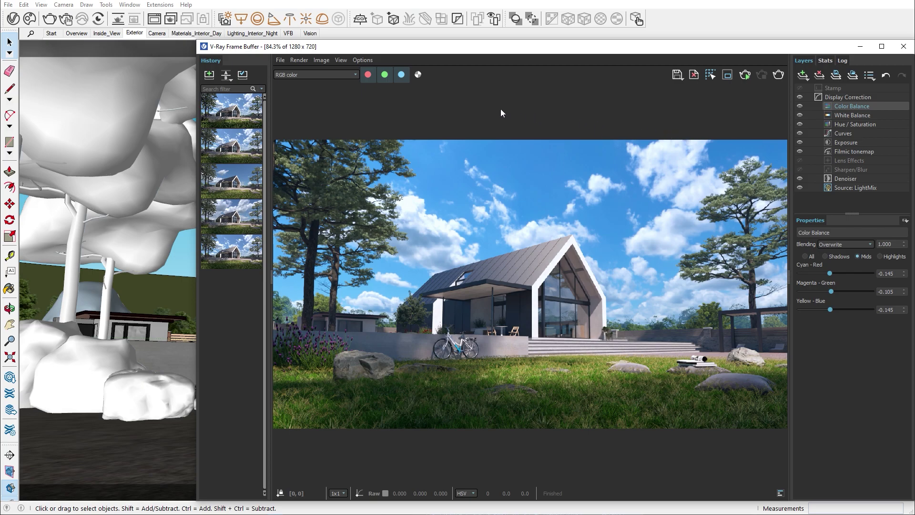
{"action": "left_click", "coordinate": [208, 74]}
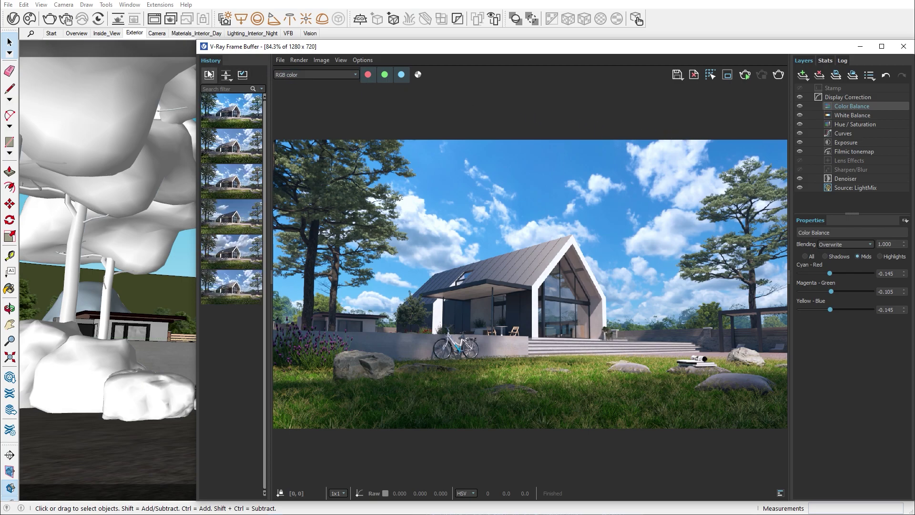
{"action": "double_click", "coordinate": [239, 180]}
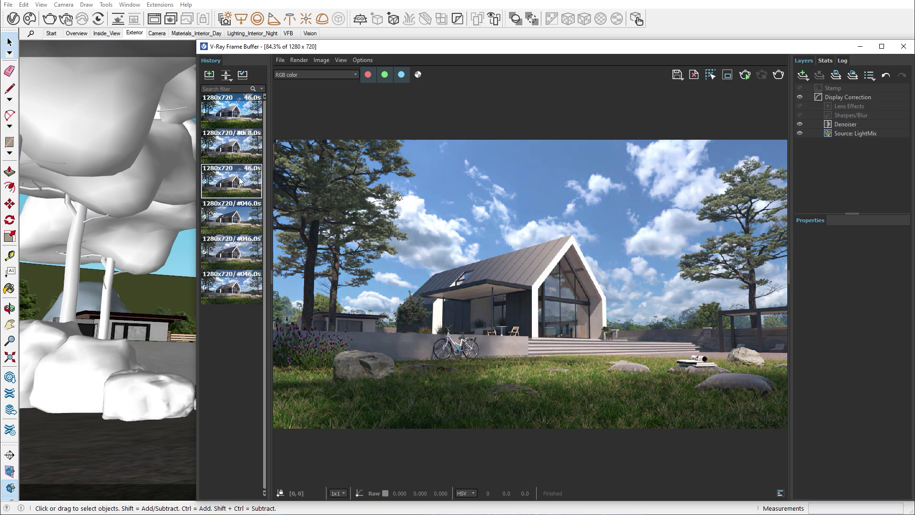
{"action": "double_click", "coordinate": [241, 121]}
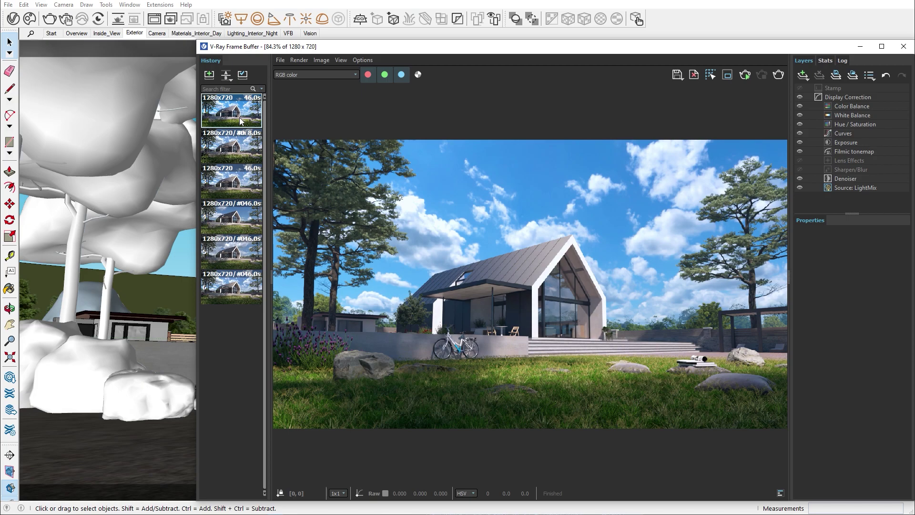